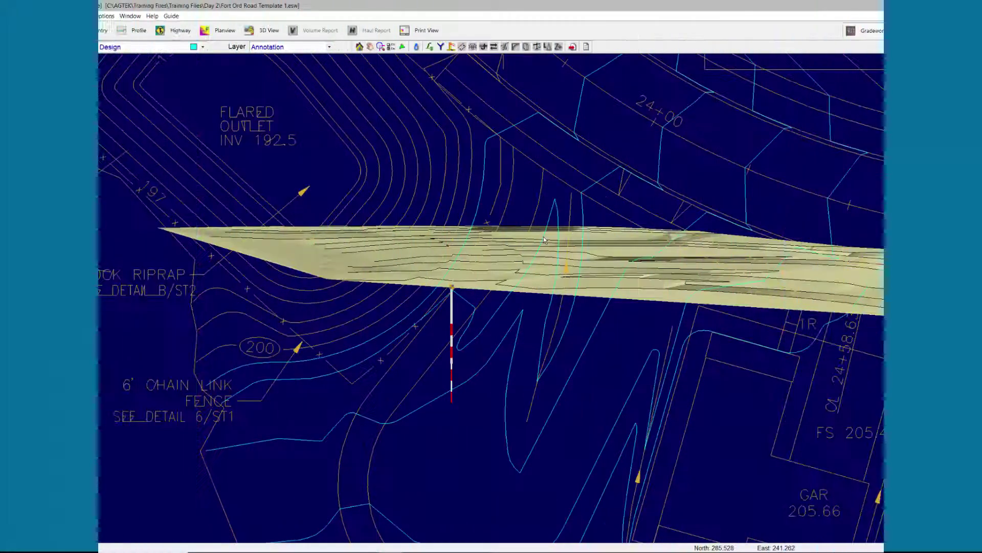
- Add contour rings inside the pad at 202, 200, 198, 195 and 194 ft
left_click(544, 237)
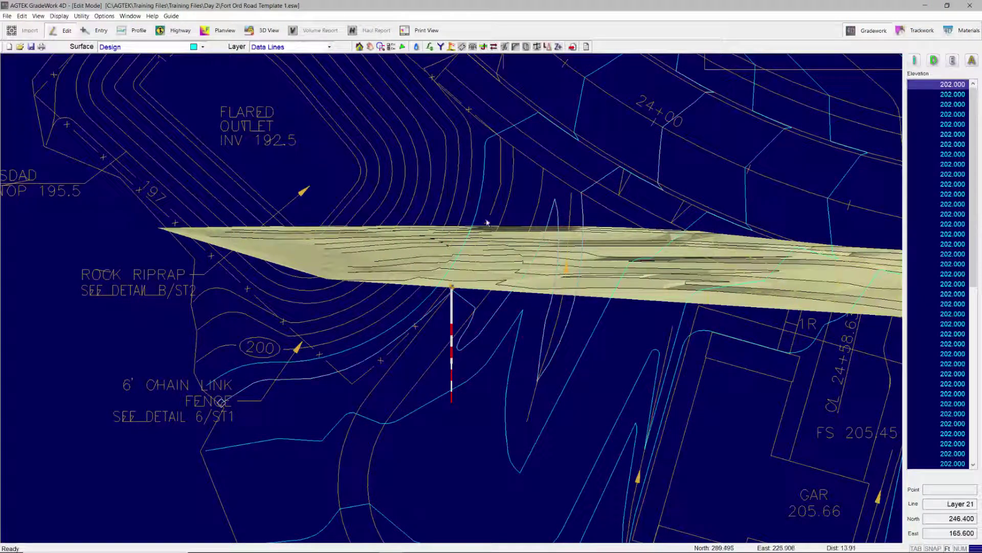
left_click(464, 192)
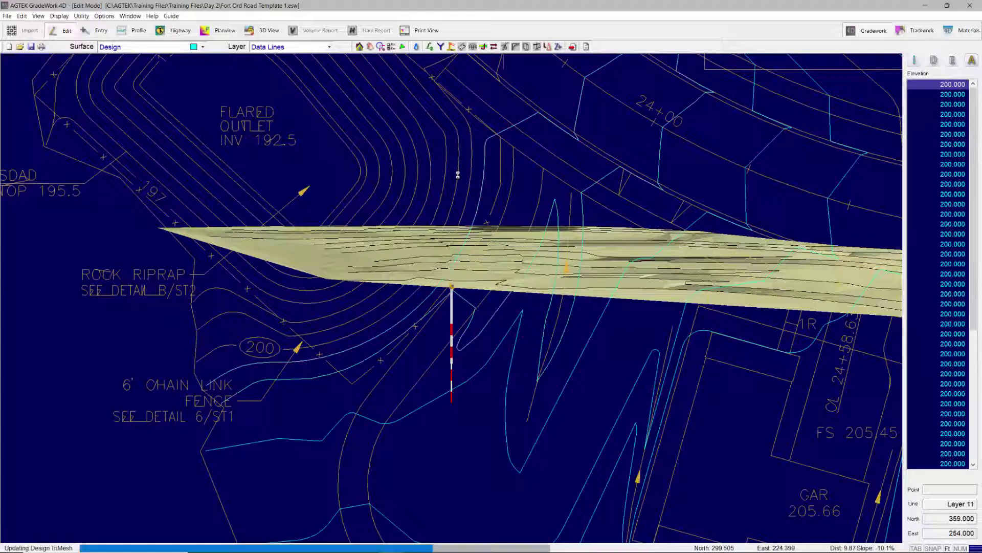
left_click(426, 157)
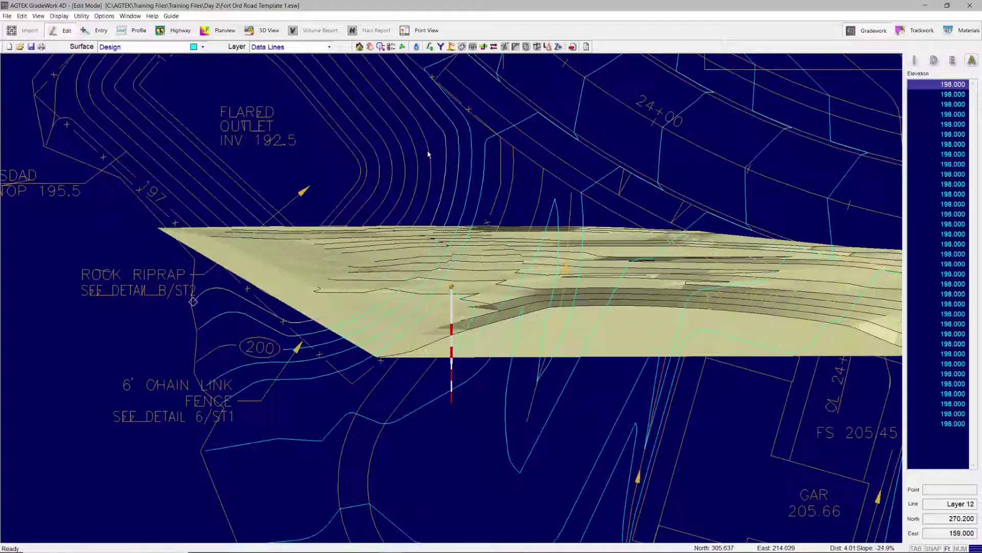
left_click(400, 157)
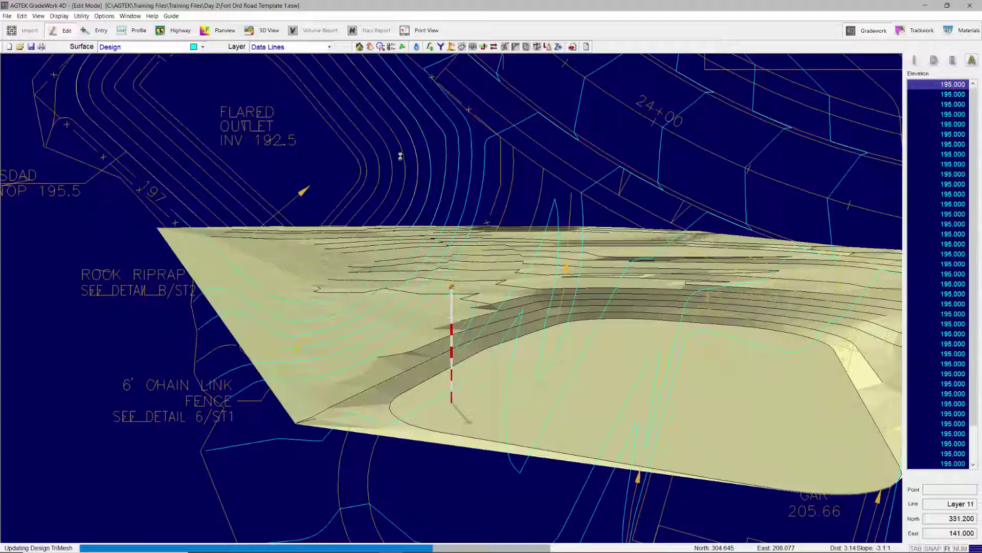
left_click(388, 162)
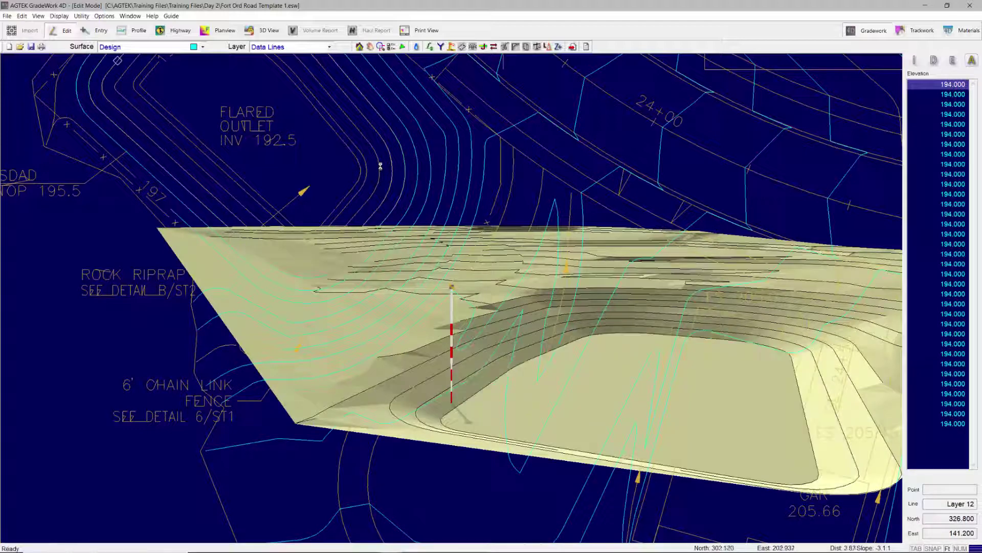
left_click(371, 169)
left_click(359, 176)
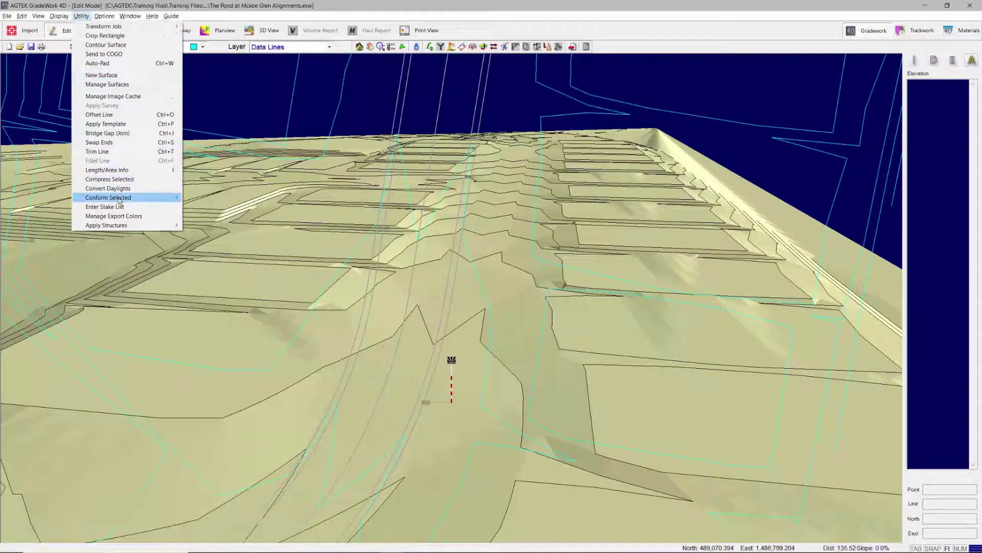
- Conform the selected lines, apply the 26' street template to the curved road, and view in 3D
left_click(212, 199)
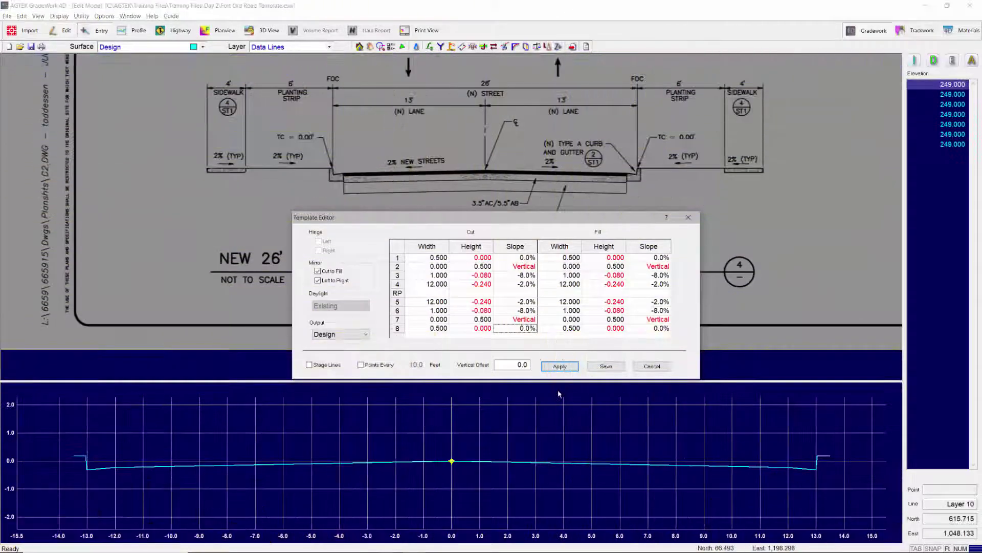
left_click(560, 366)
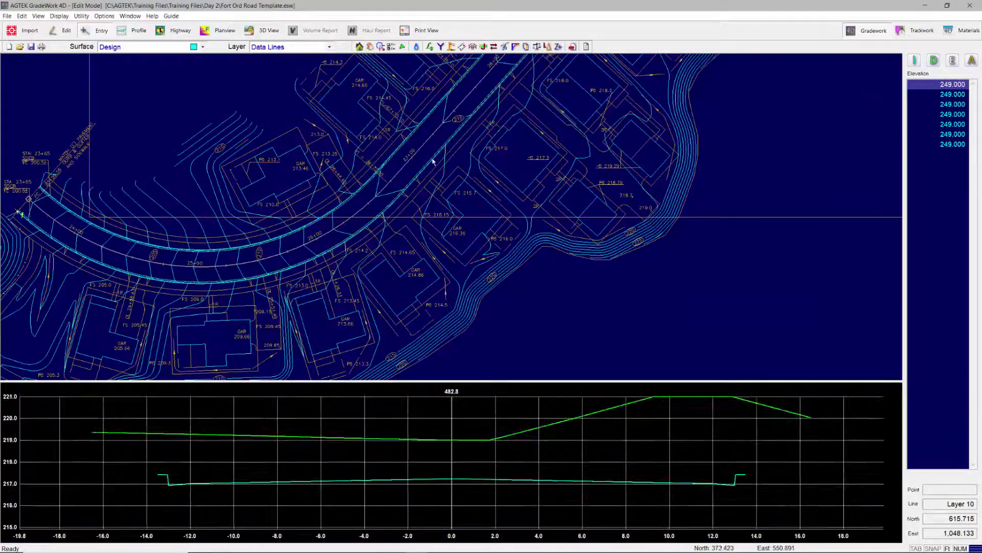
key("F3")
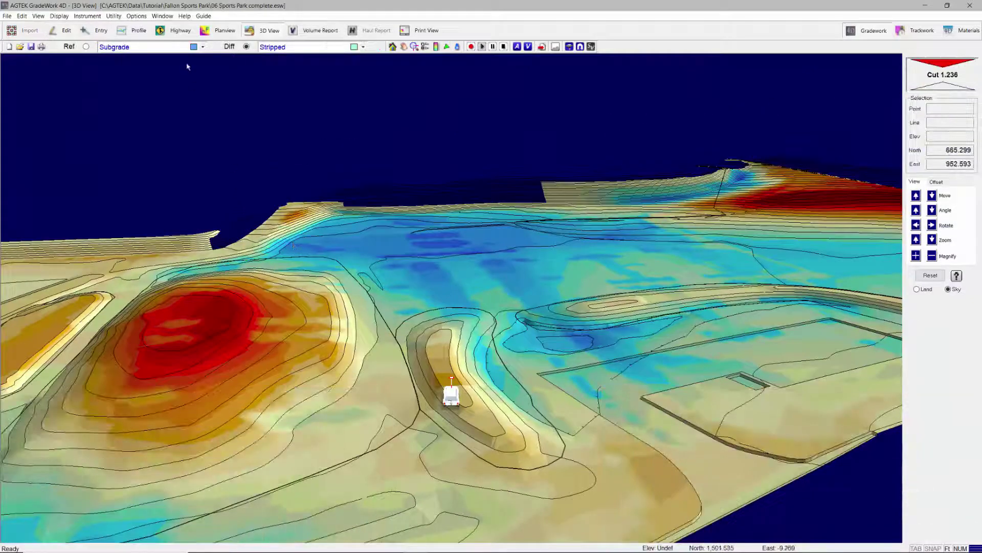
- Display the Subgrade reference surface in 3D and browse the export formats without exporting
left_click(87, 47)
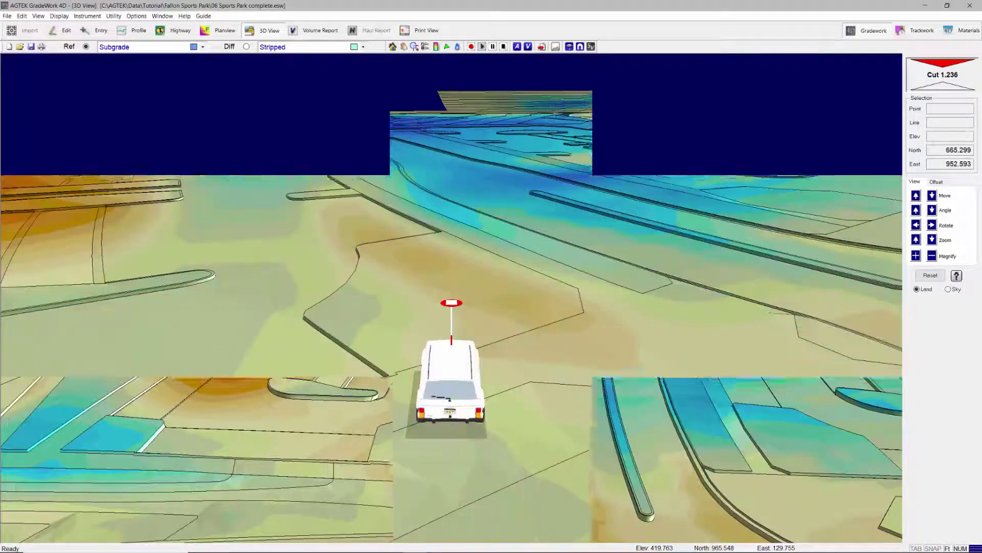
left_click(6, 15)
mouse_move(43, 195)
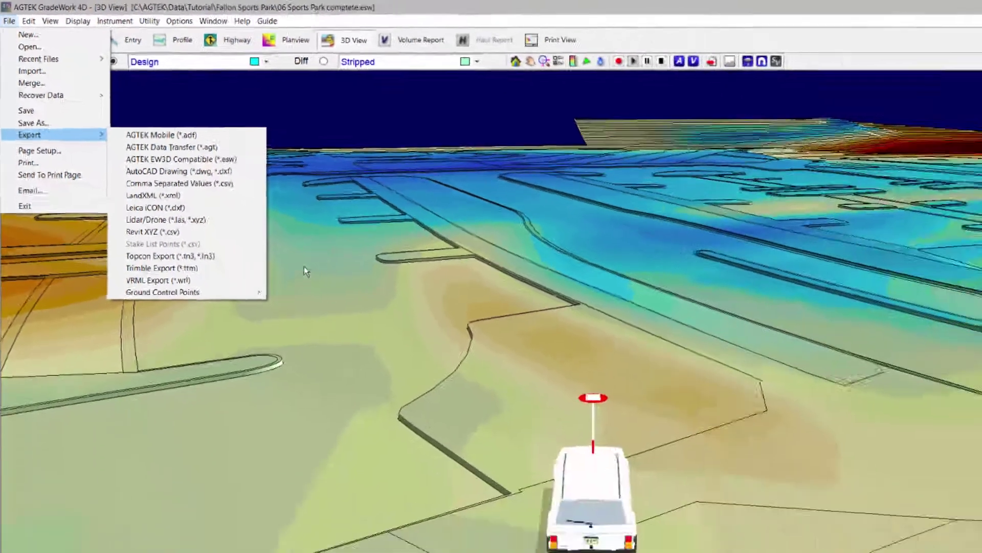
left_click(231, 203)
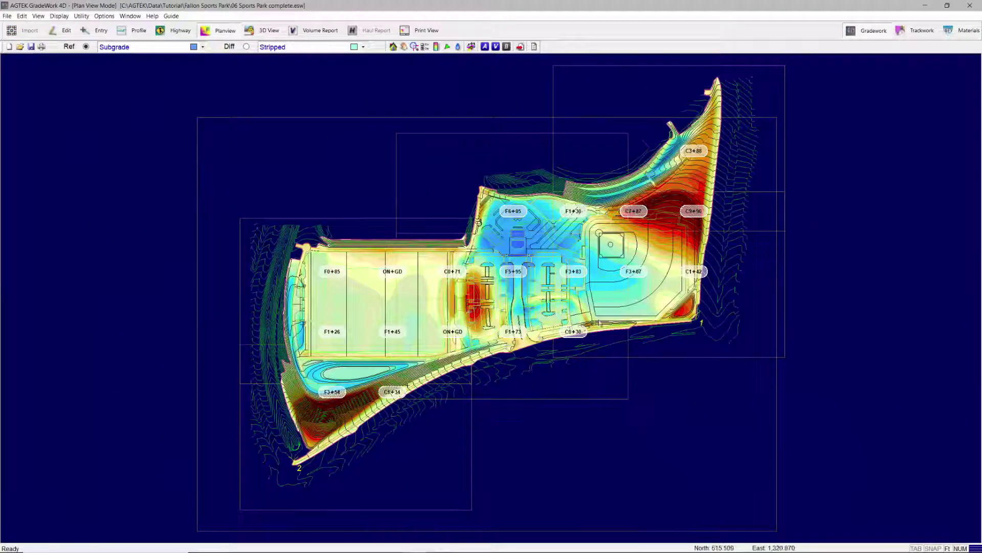
scroll(560, 270, "up", 3)
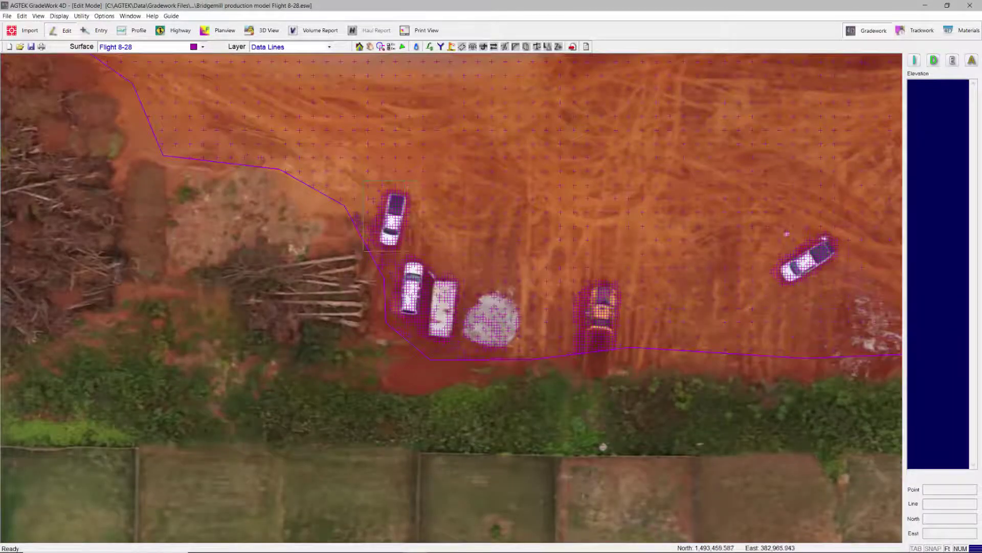
- Delete the white truck's grid points from the drone surface and inspect it in 3D
mouse_move(365, 184)
left_mouse_down()
mouse_move(419, 261)
mouse_move(426, 329)
left_mouse_up()
key("Delete")
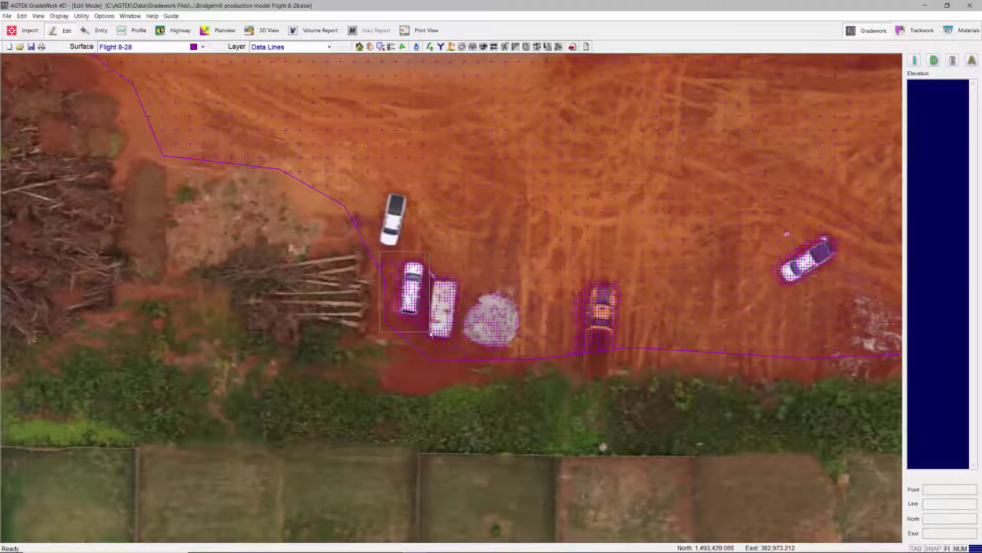
key("Delete")
key("F3")
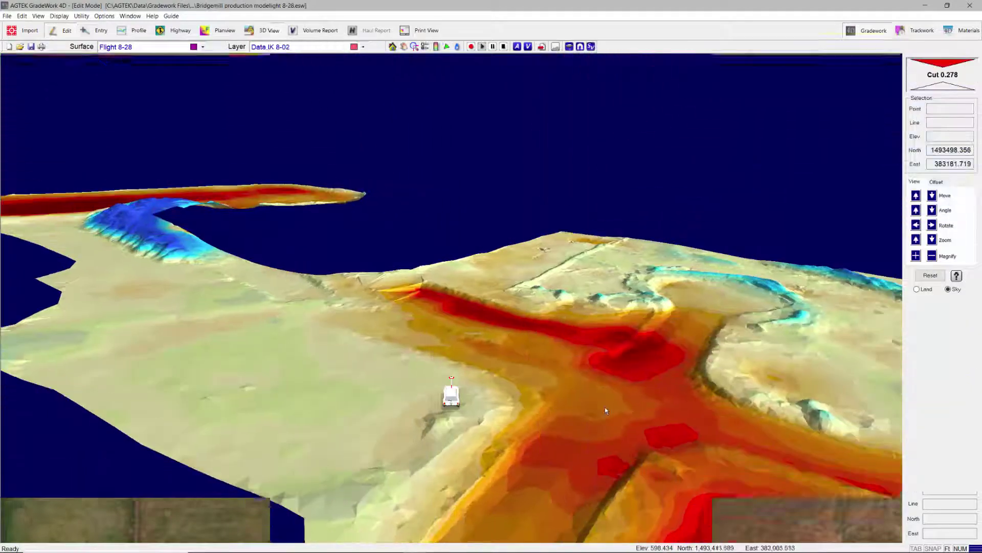
key("Up")
key("Up")
key("Up")
key("Up")
key("Up")
key("Up")
key("Right")
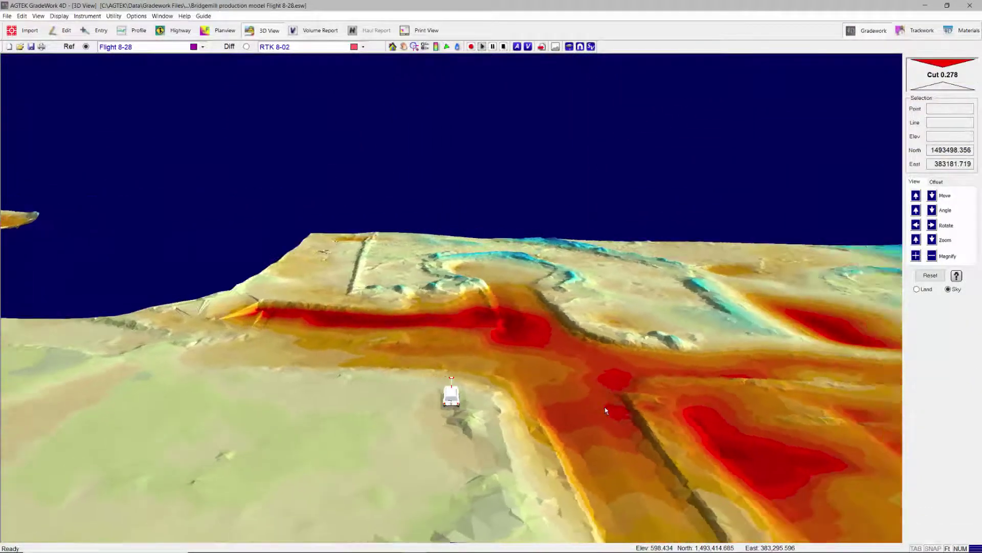
key("Right")
key("Right")
key("Right")
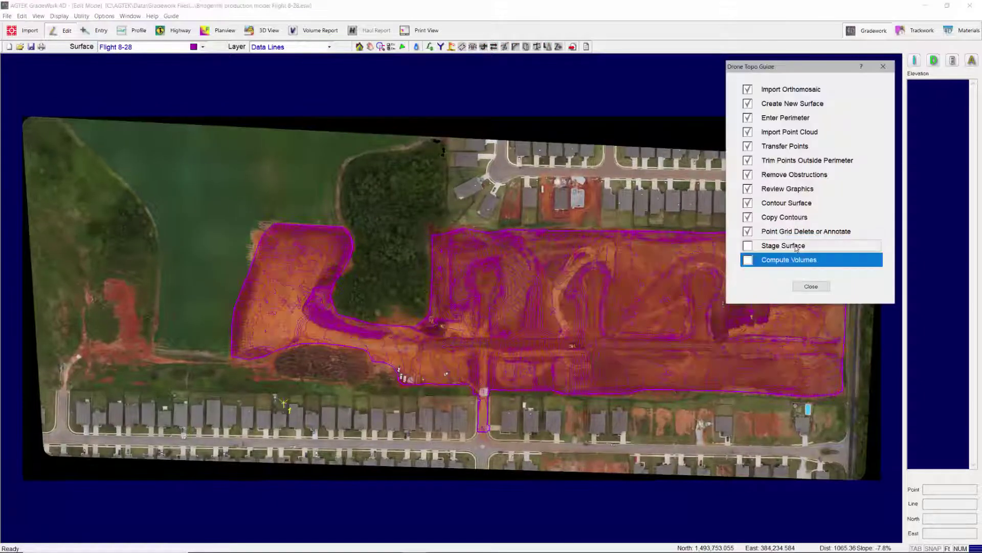
- Stage the Flight 8-28 surface with RTK 8-02 as the difference surface
key("Up")
key("Up")
key("Return")
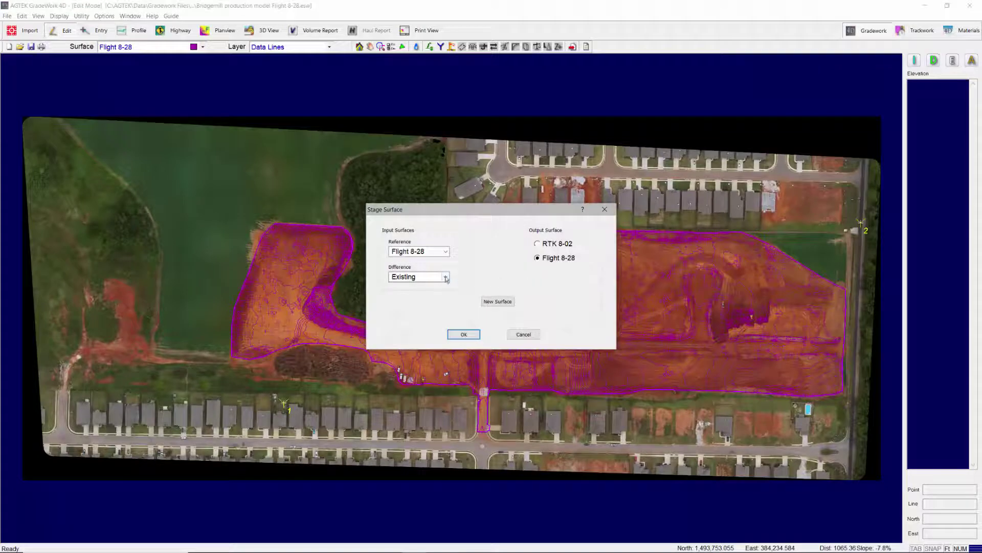
left_click(445, 276)
left_click(427, 312)
left_click(463, 334)
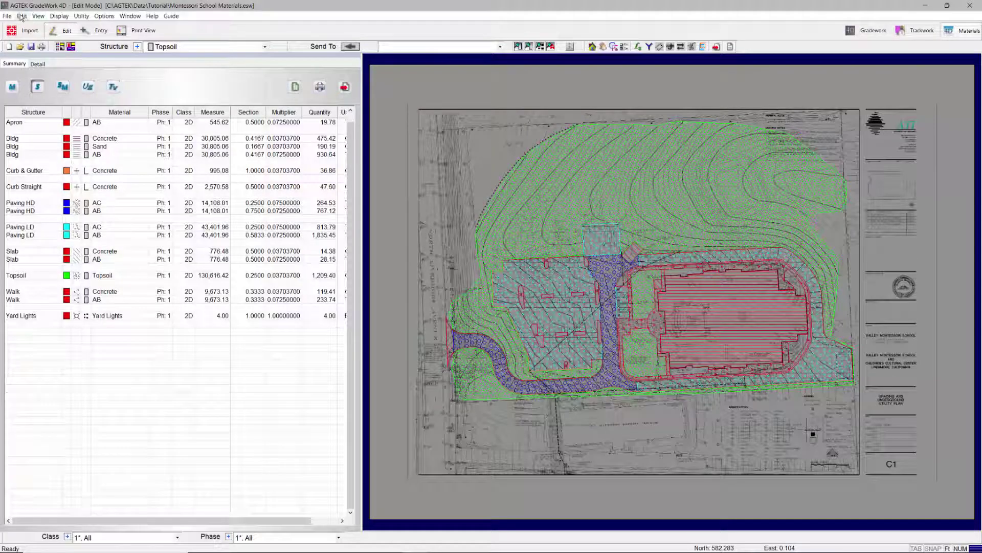
- Open Edit Structures and inspect the materials assigned to Bldg and Paving HD
left_click(22, 17)
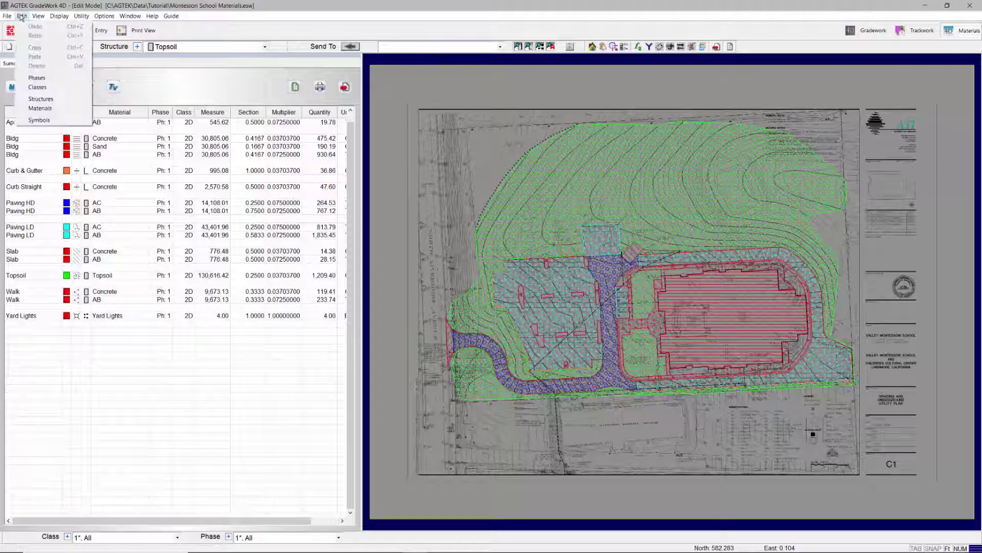
left_click(37, 100)
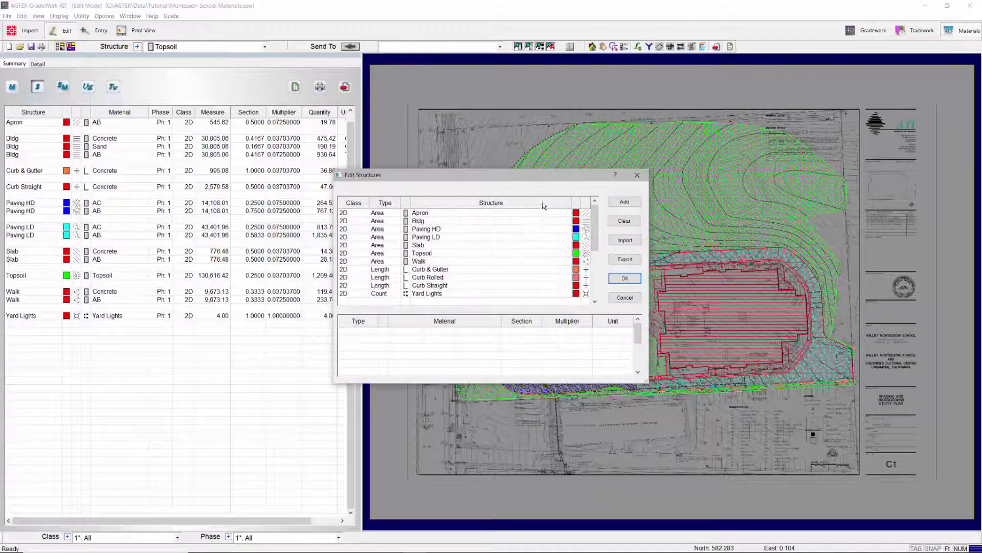
left_click_drag(504, 169, 551, 173)
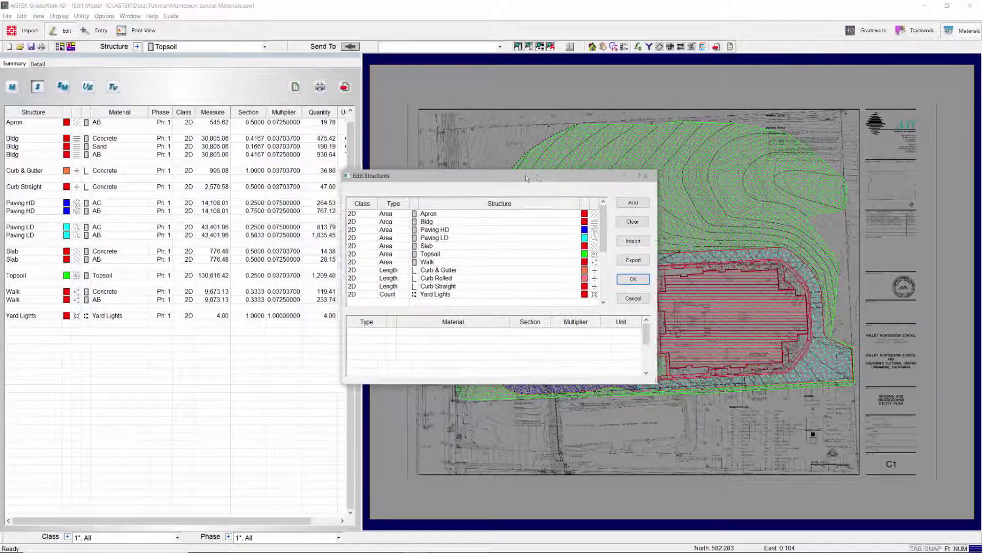
left_click(477, 218)
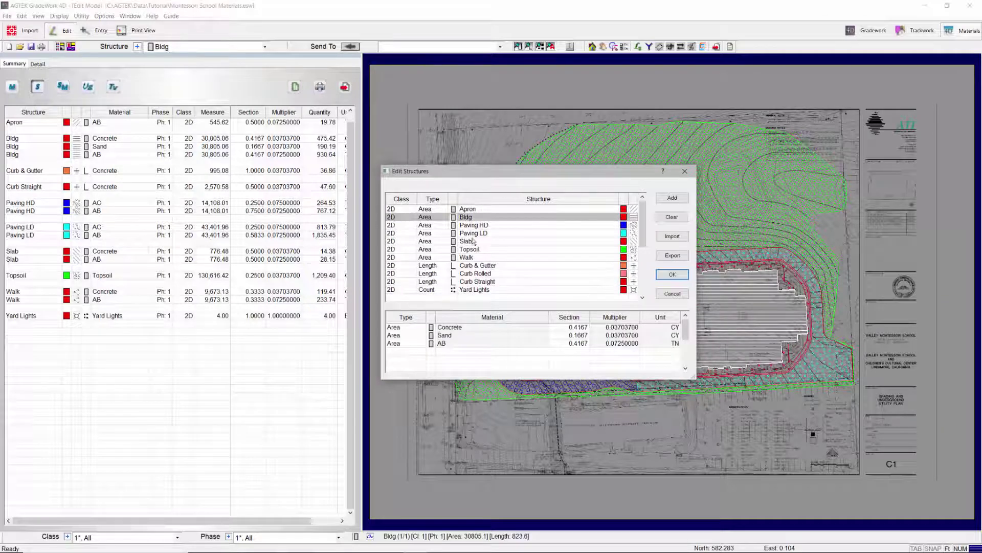
left_click(471, 229)
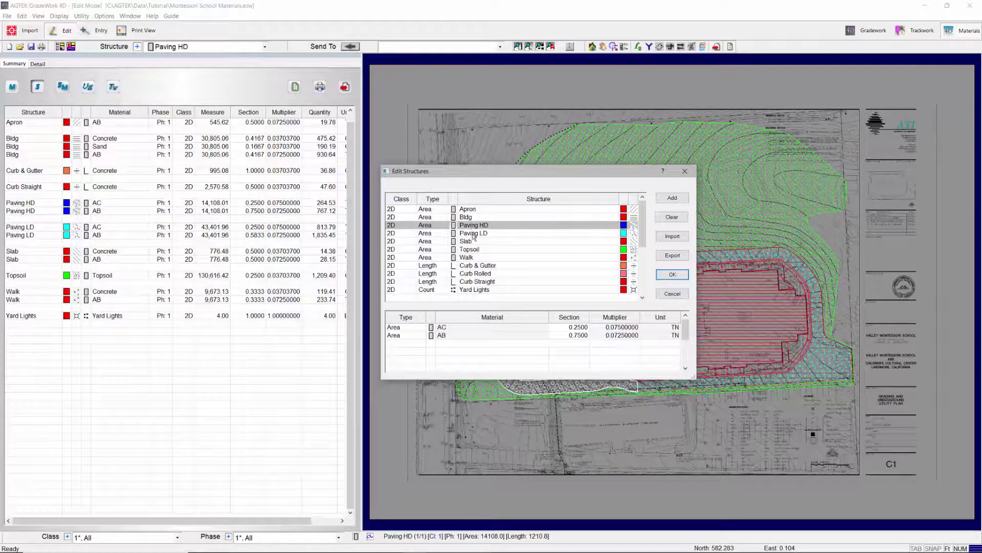
- Close the structure editor and apply structures to sectional areas, confirming with OK
left_click(673, 274)
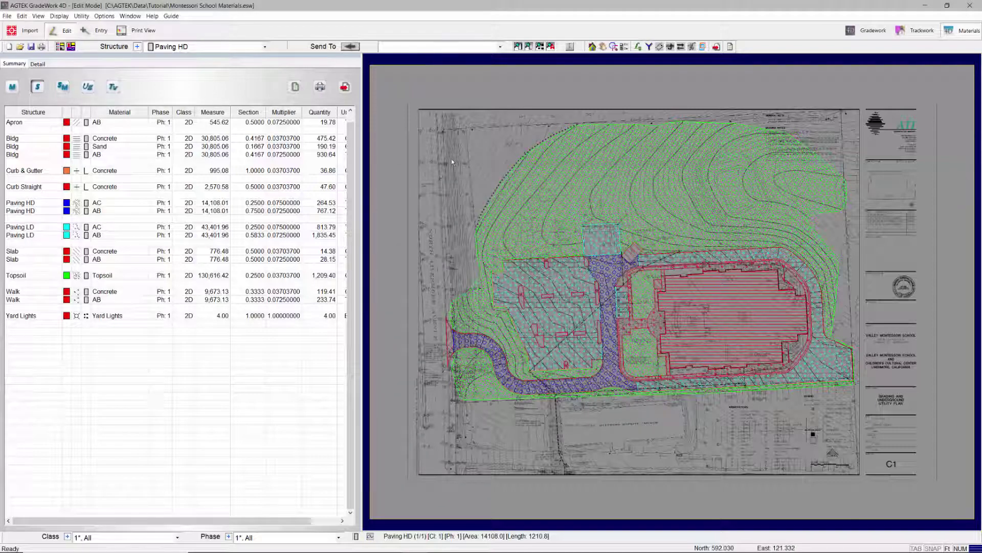
left_click(81, 15)
mouse_move(106, 124)
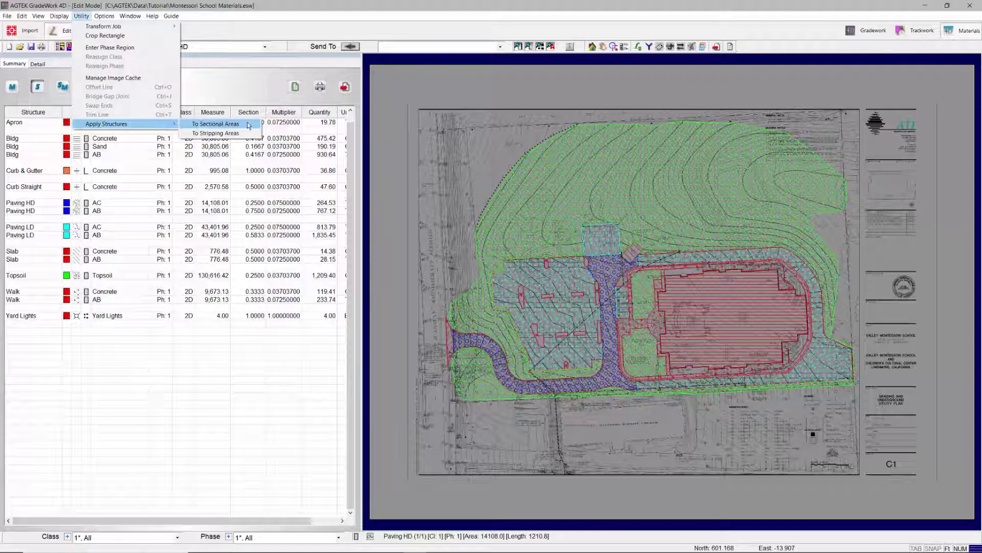
left_click(248, 125)
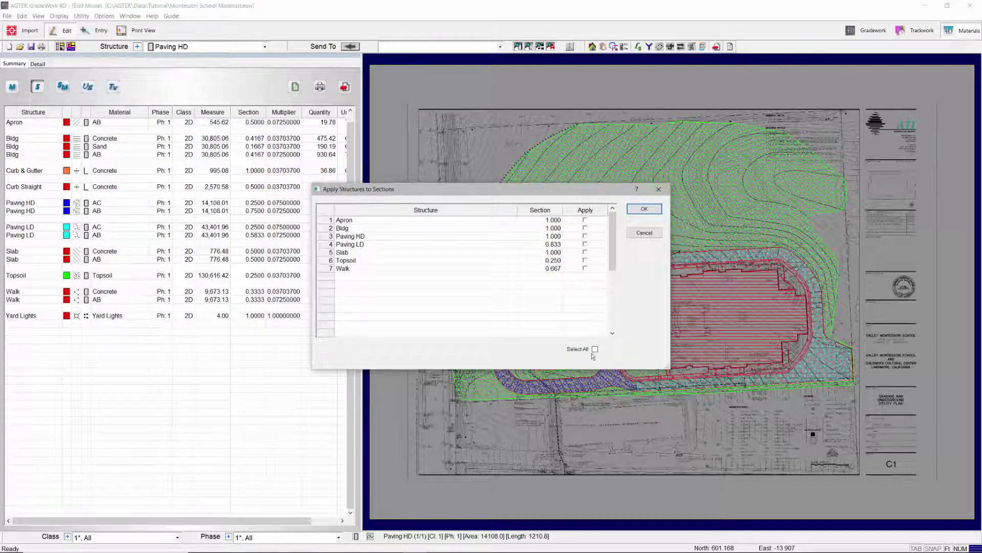
left_click(644, 209)
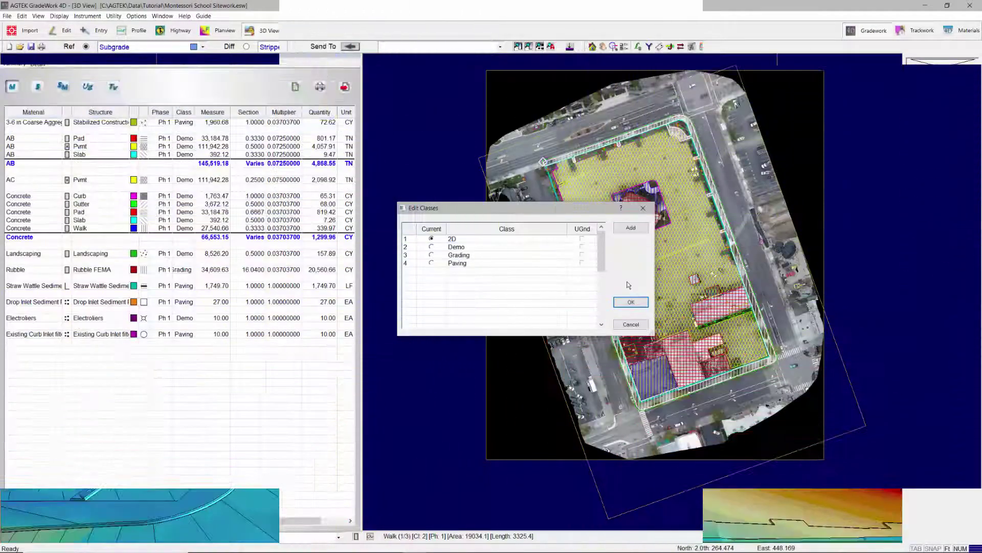
- Close Edit Classes and filter the takeoff to the Demo class
left_click(630, 301)
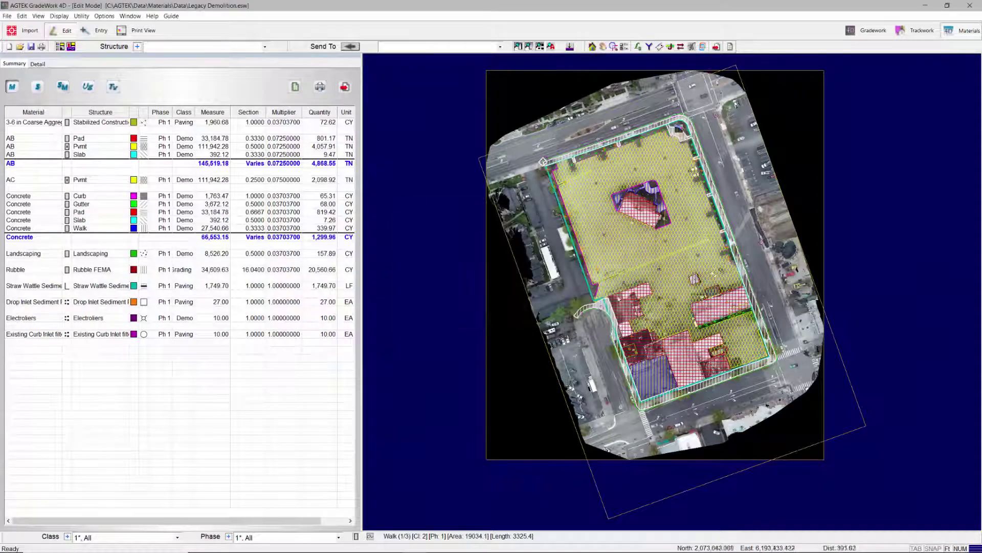
left_click(177, 536)
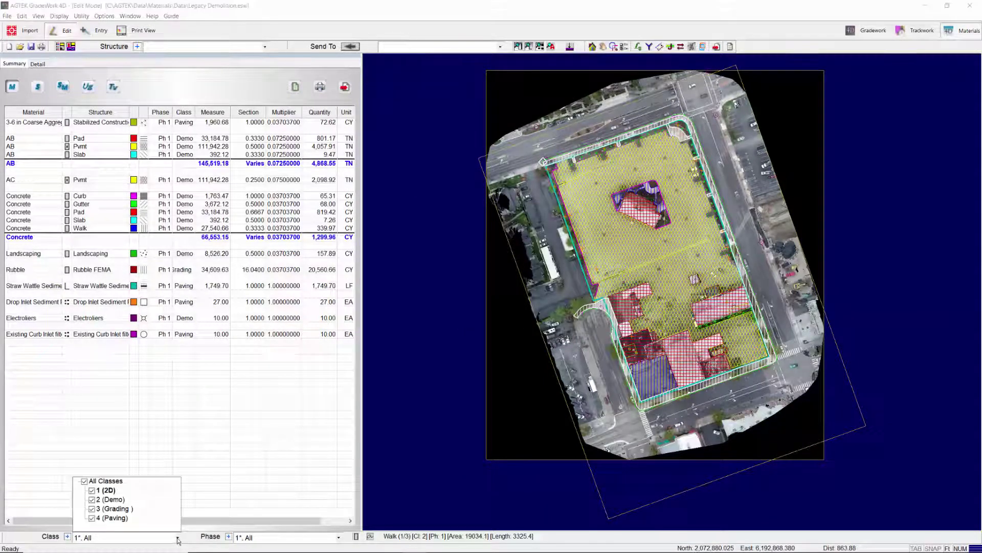
left_click(113, 500)
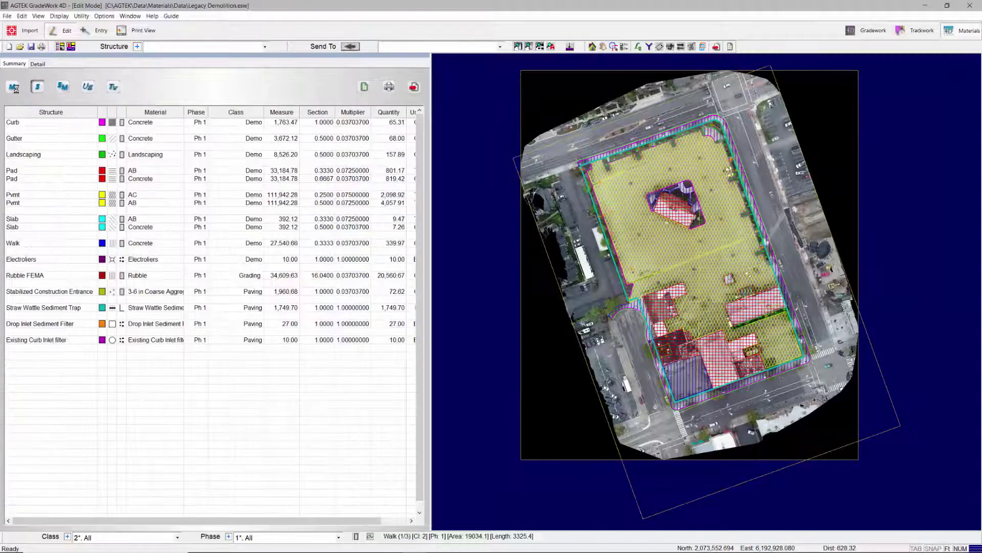
- Summarise by material and export it to Excel as Material Summary.xls
left_click(11, 87)
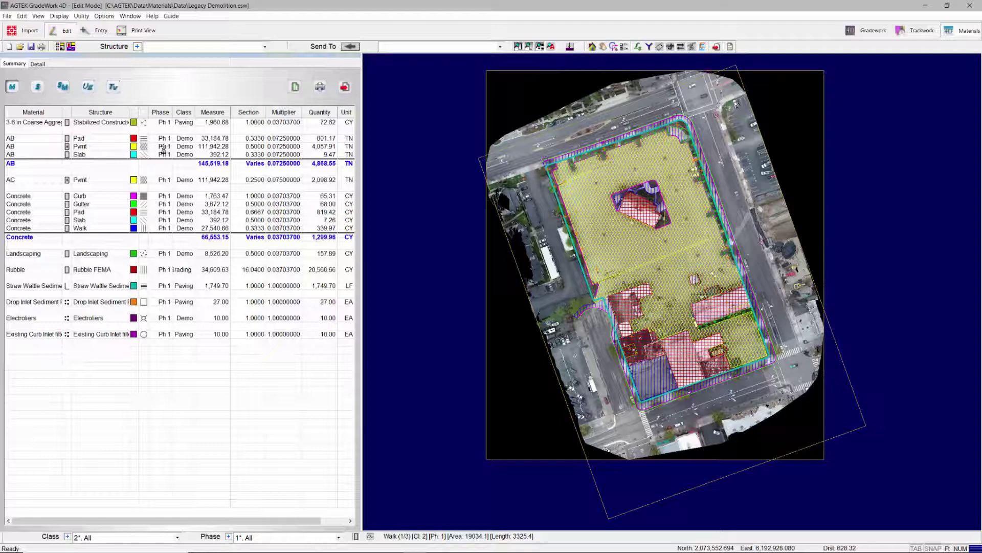
left_click(295, 87)
left_click(625, 354)
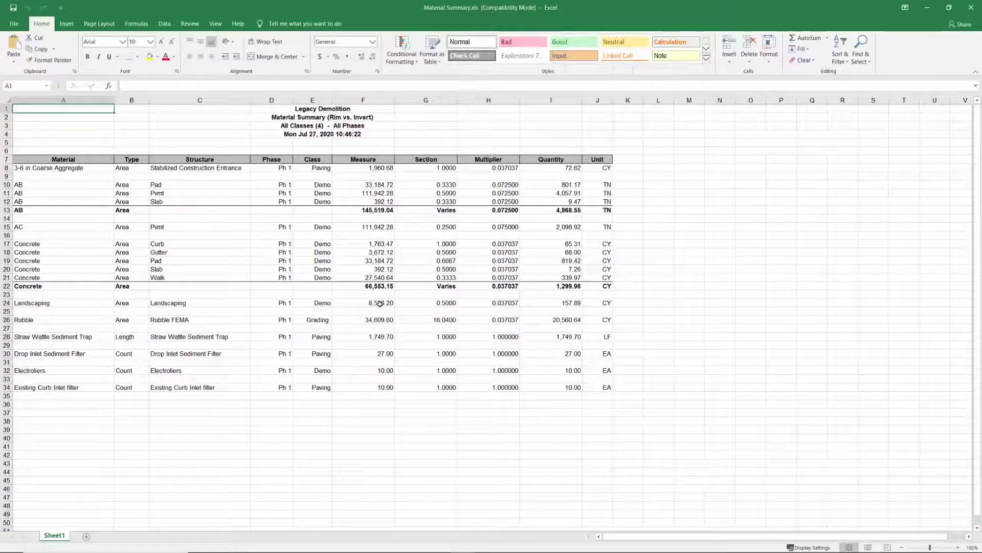
scroll(673, 292, "up", 3)
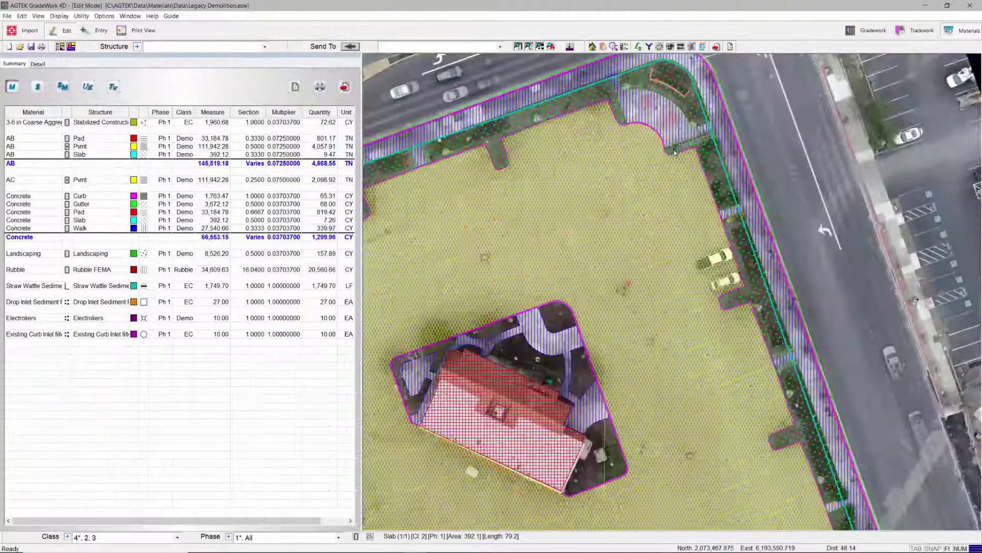
scroll(672, 291, "up", 1)
scroll(625, 252, "up", 3)
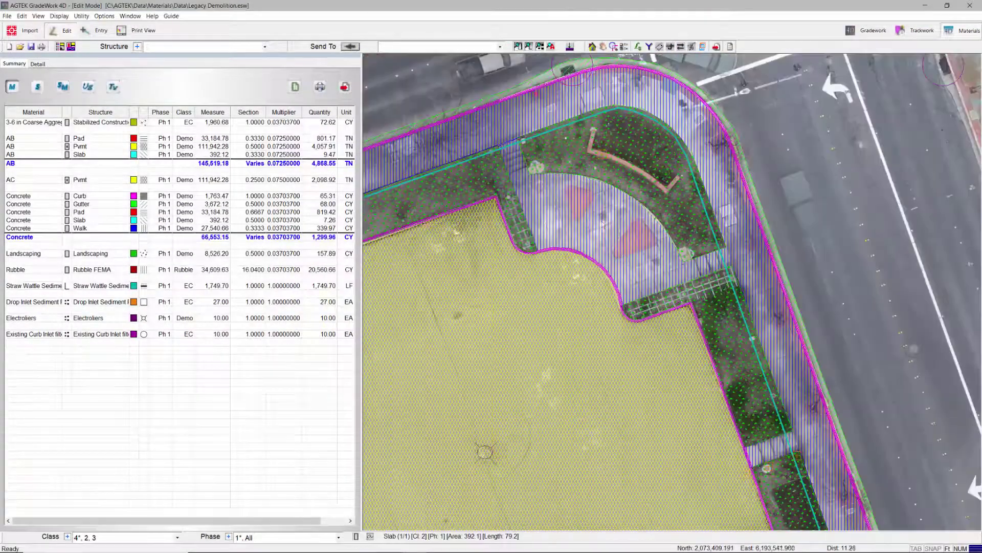
- Select the Walk structure on the site map
left_click(611, 221)
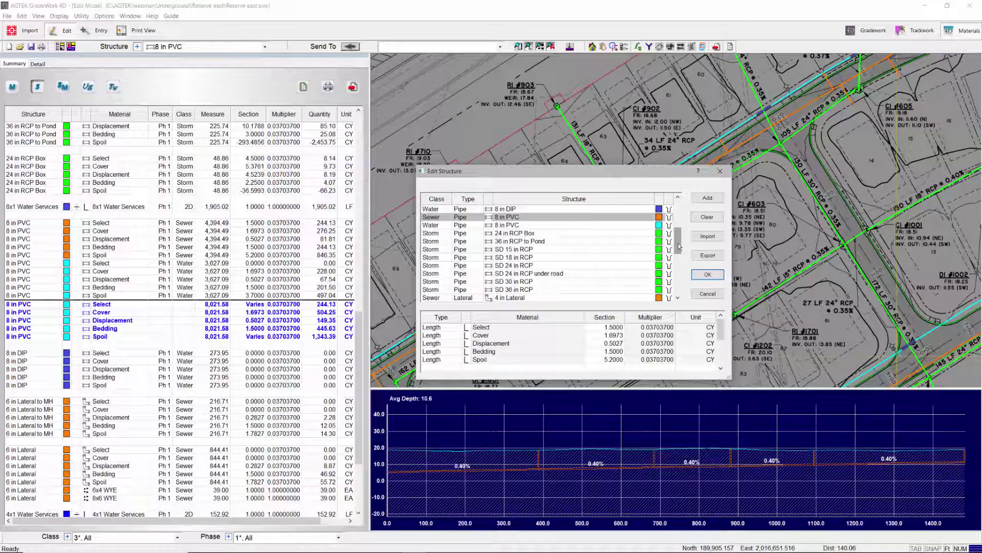
left_click_drag(678, 243, 678, 268)
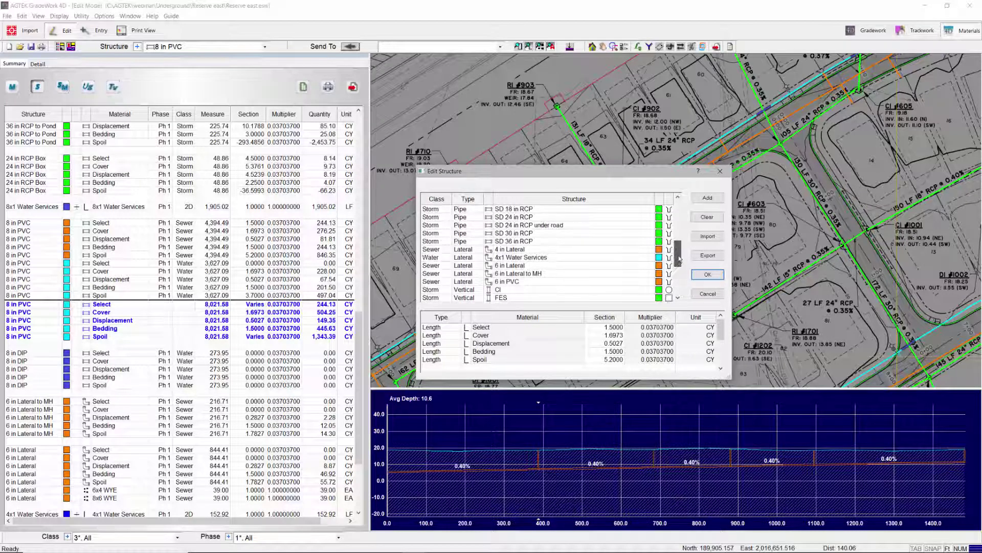
left_click_drag(679, 269, 678, 233)
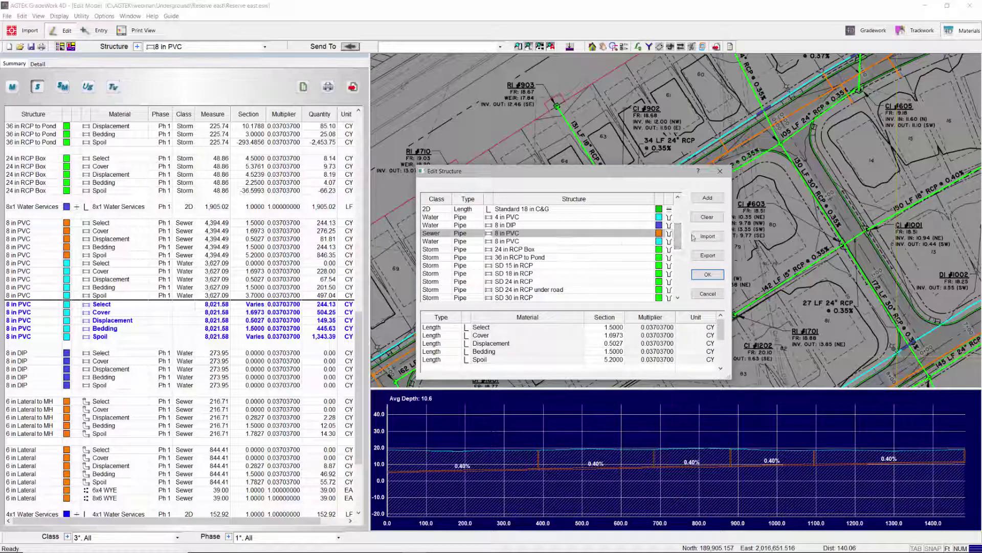
- Open the 8 in PVC Trench Description and check its cover and select layer thicknesses
left_click(668, 232)
left_click(745, 337)
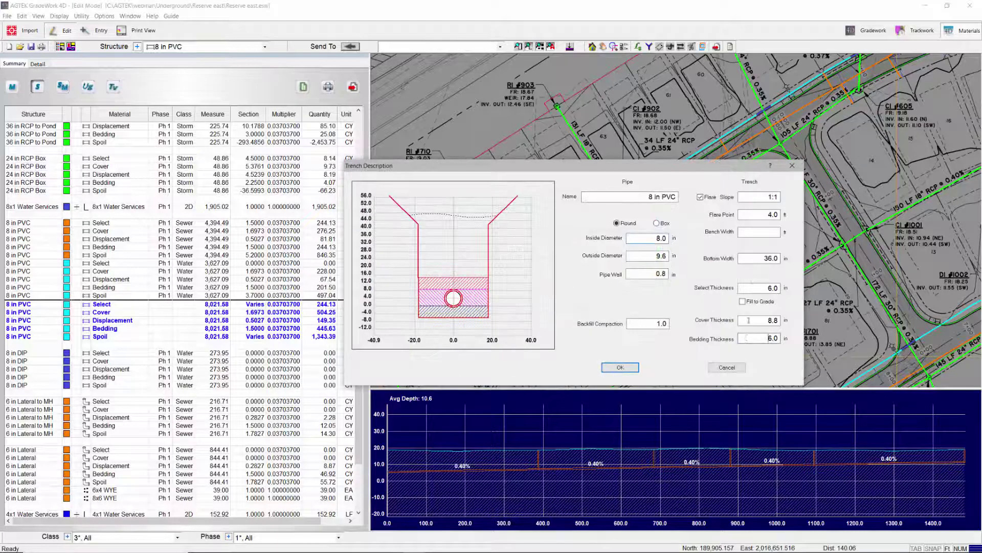
left_click(750, 288)
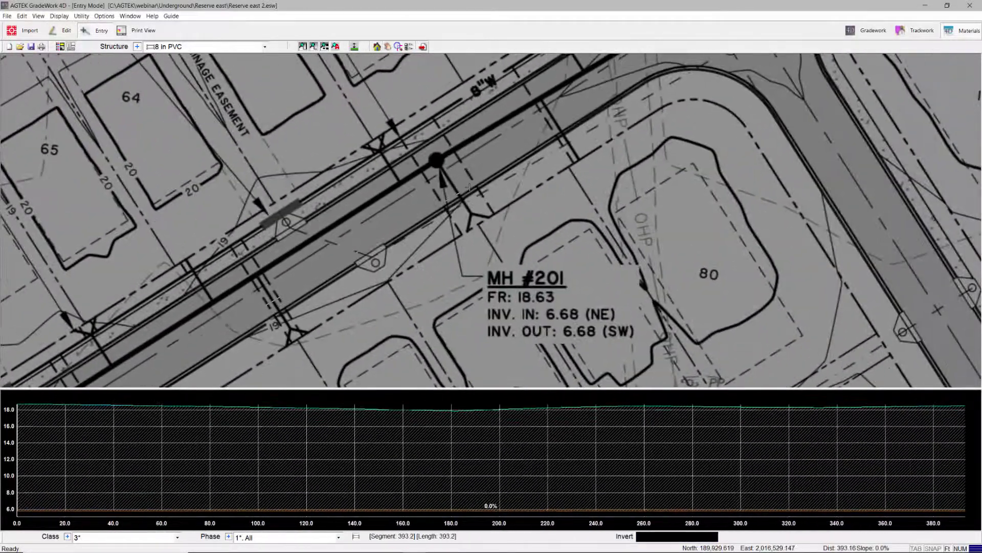
type("6")
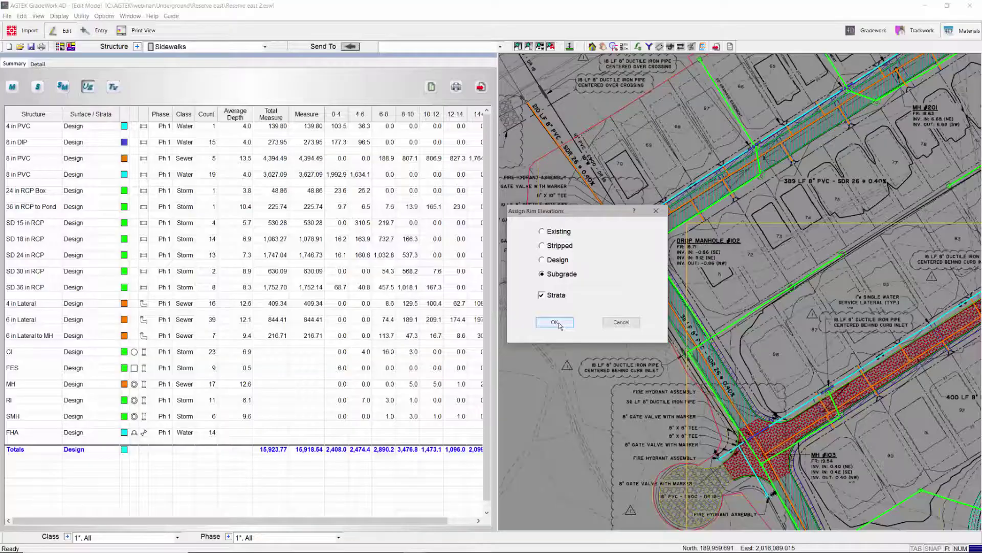
- Confirm assigning rim elevations from Subgrade with strata
left_click(558, 323)
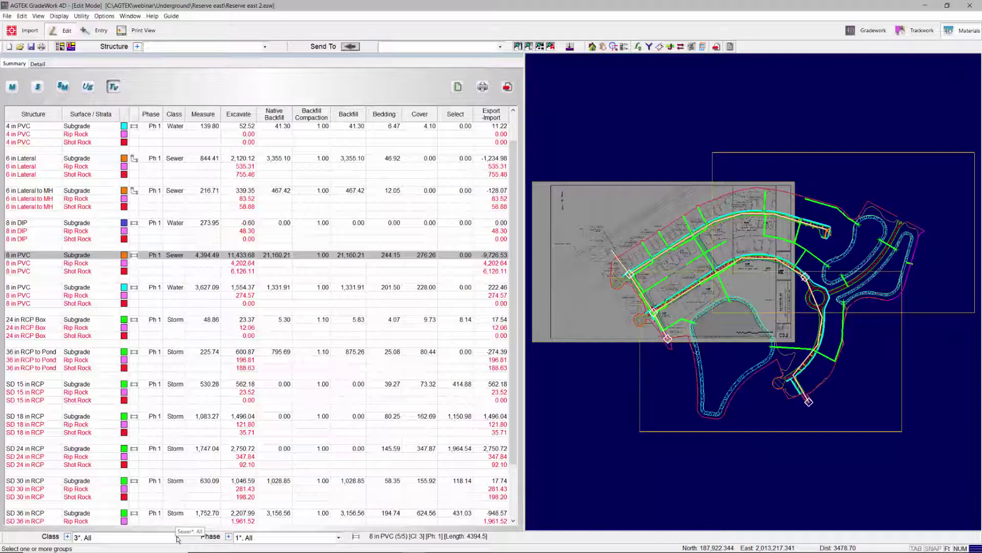
- Filter the trench report's structure class to 3 (Sewer)
left_click(177, 537)
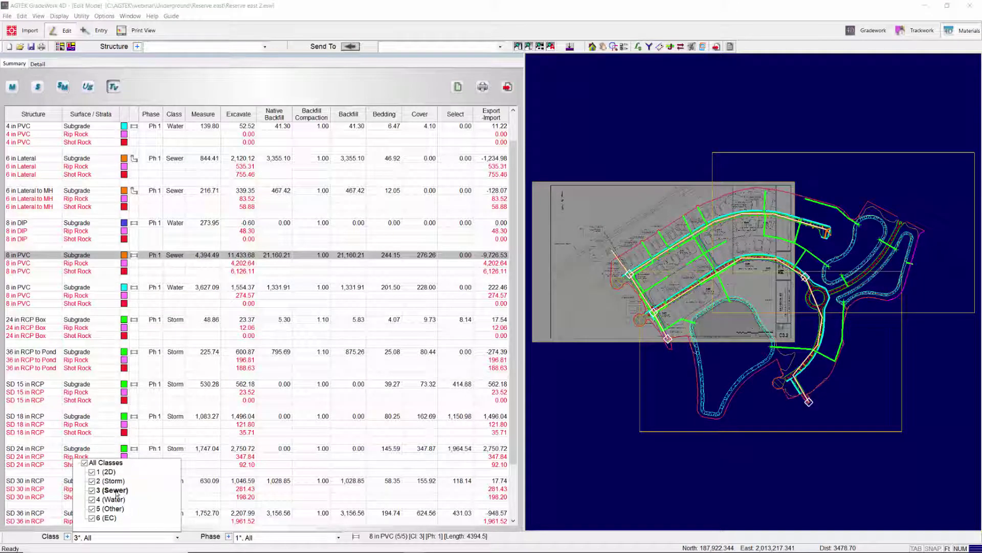
left_click(113, 491)
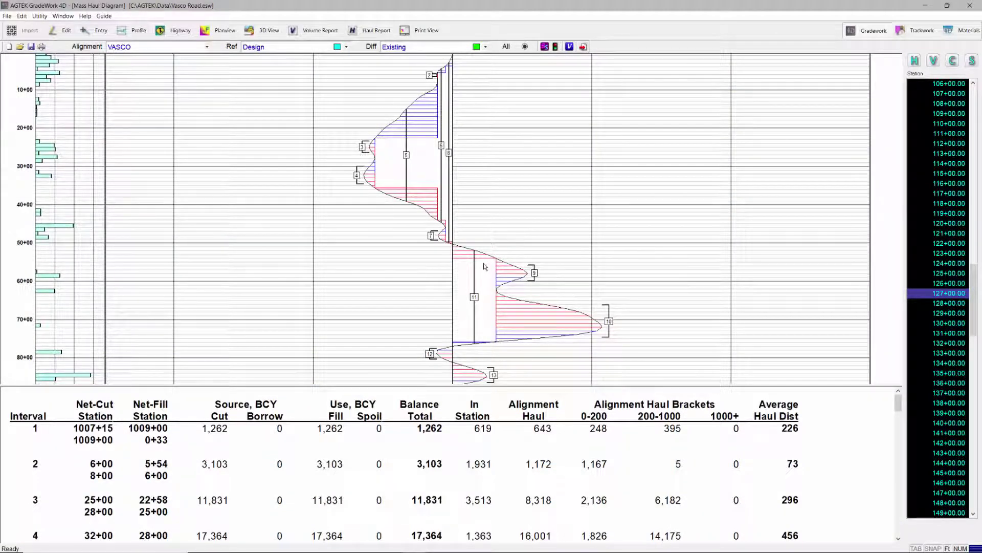
- Focus the Vasco Road mass haul diagram on haul interval 10
left_click(538, 315)
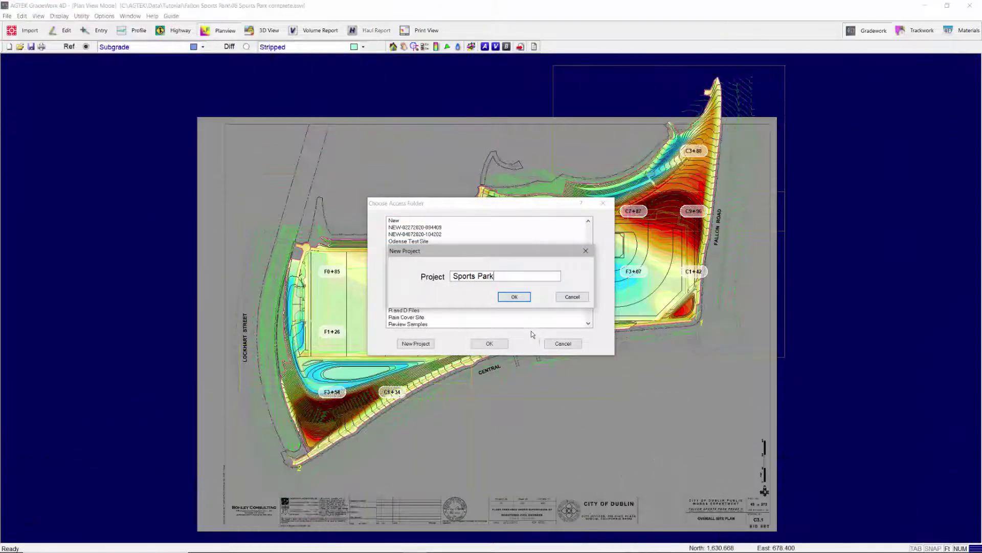
- Create the Sports Park project in its access folder and export the site to Google Earth
left_click(514, 298)
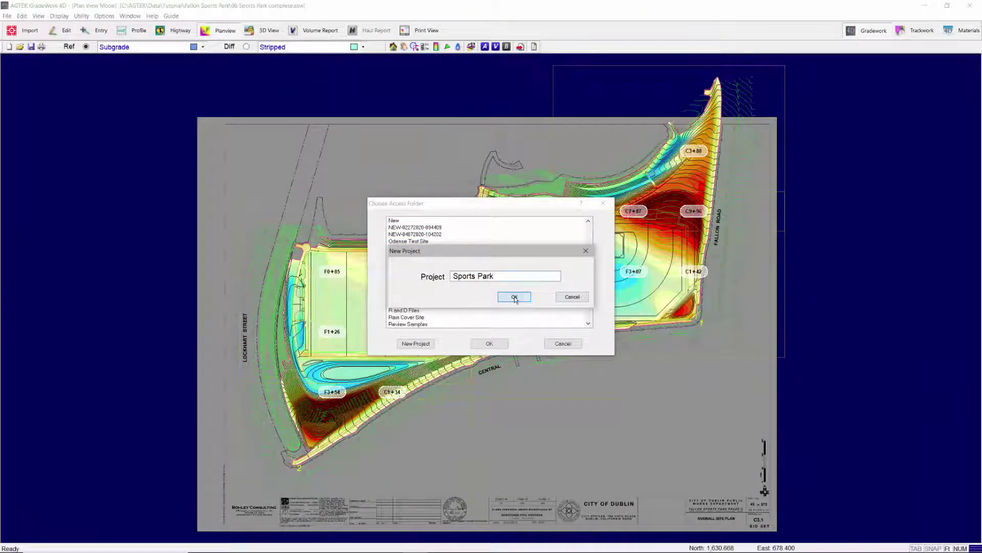
left_click(488, 344)
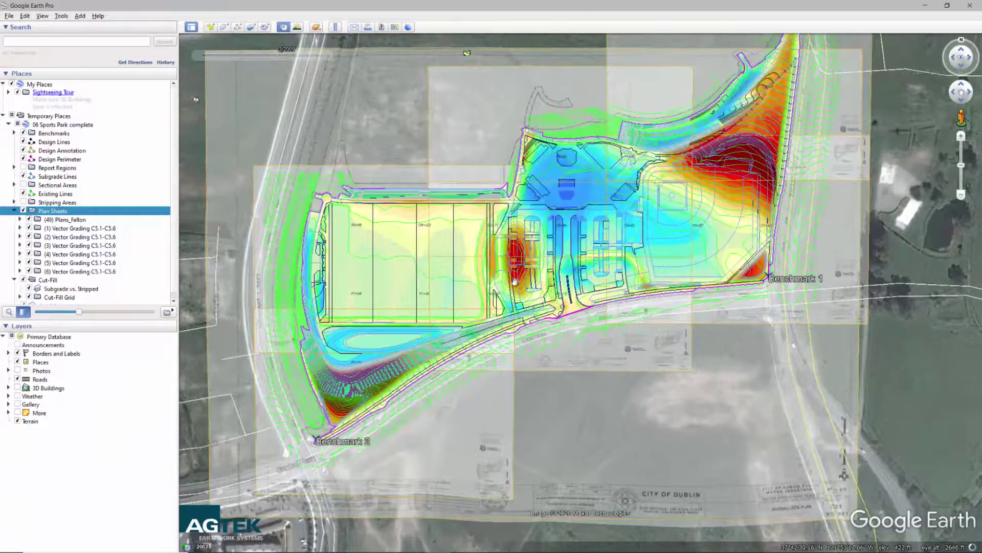
scroll(538, 291, "up", 2)
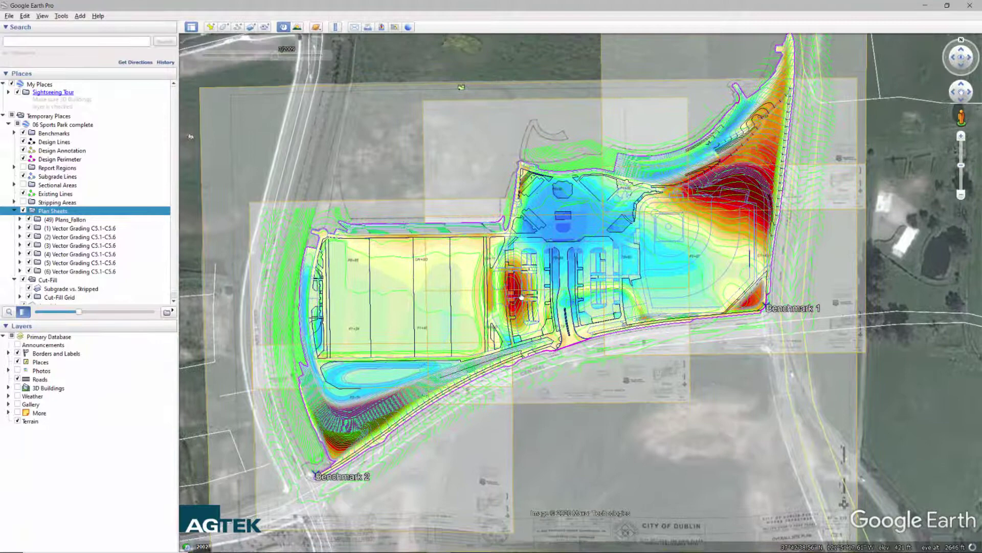
scroll(522, 300, "up", 1)
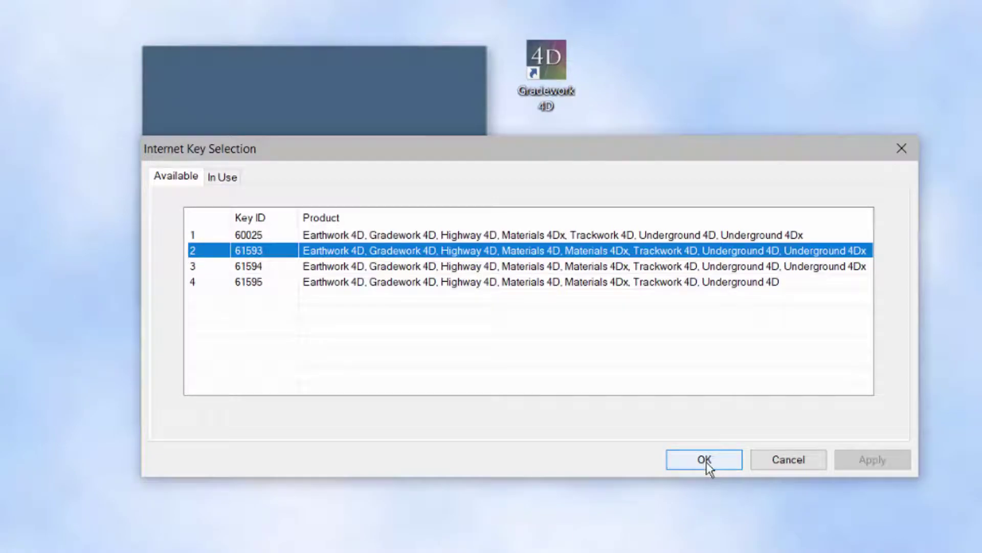
left_click(706, 461)
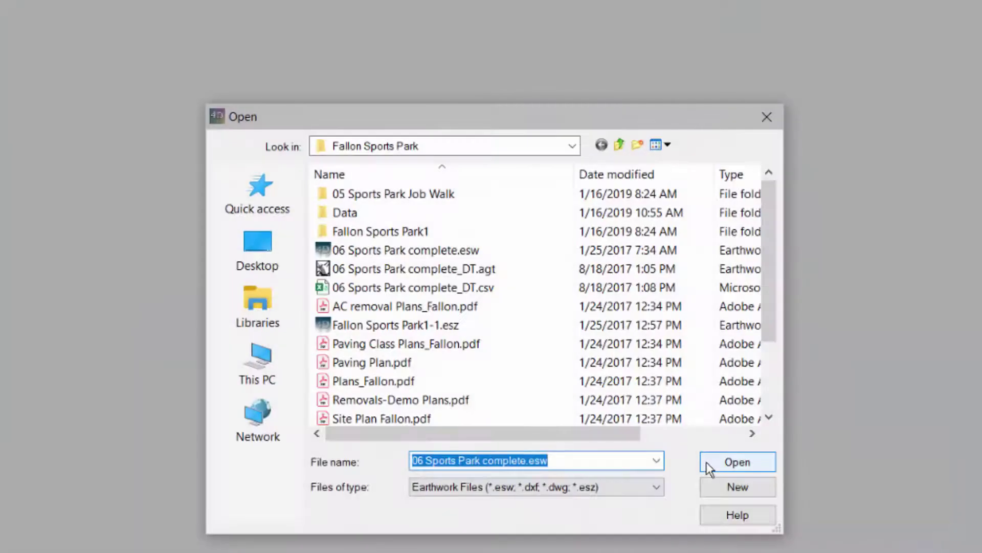